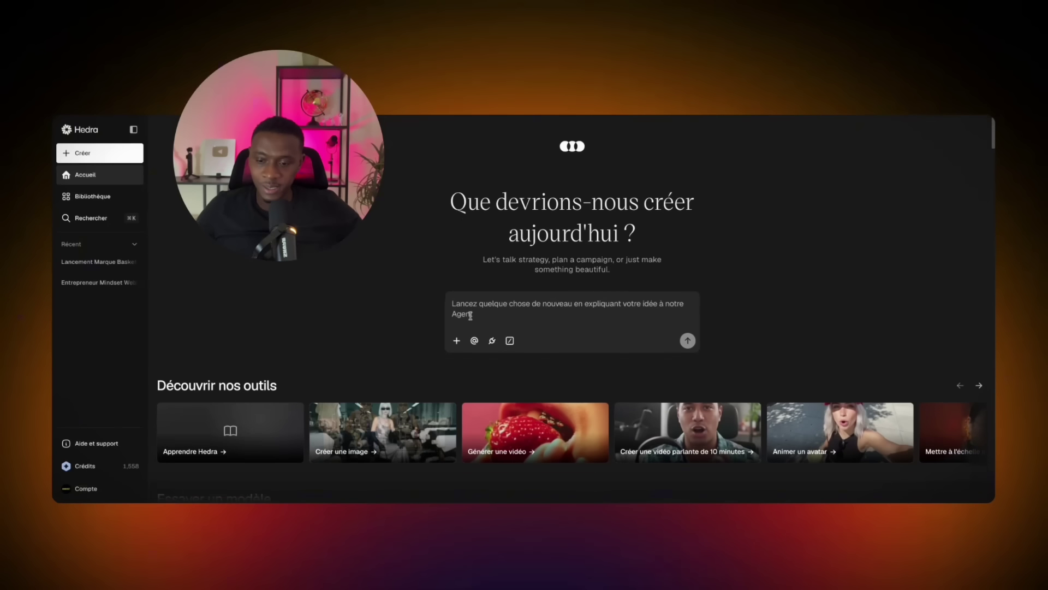
Browse the template gallery on the home page from Popular through Action
scroll(513, 328, "down", 5)
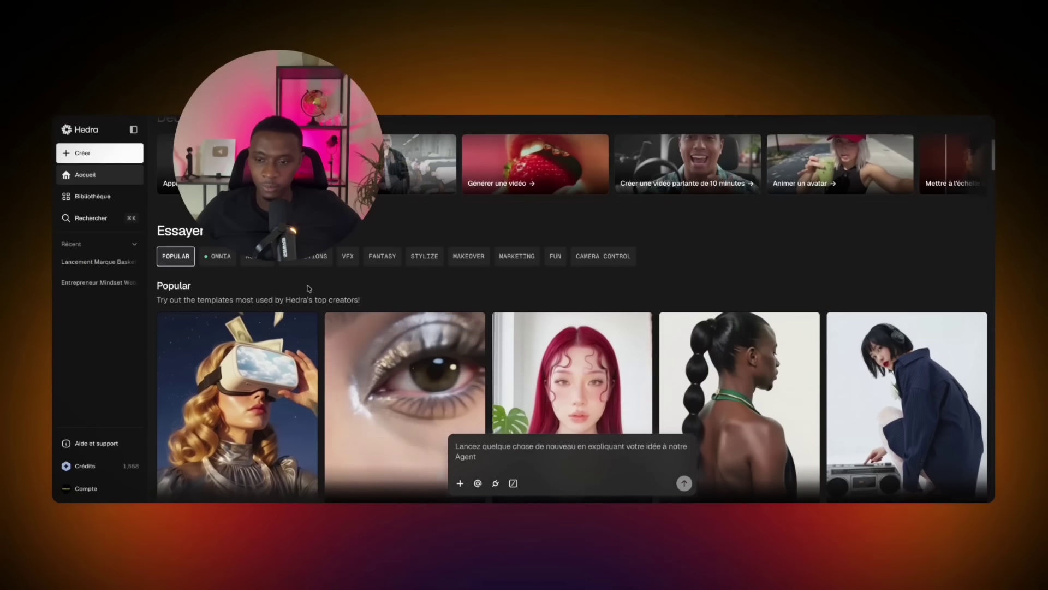
scroll(428, 264, "down", 6)
scroll(628, 293, "down", 10)
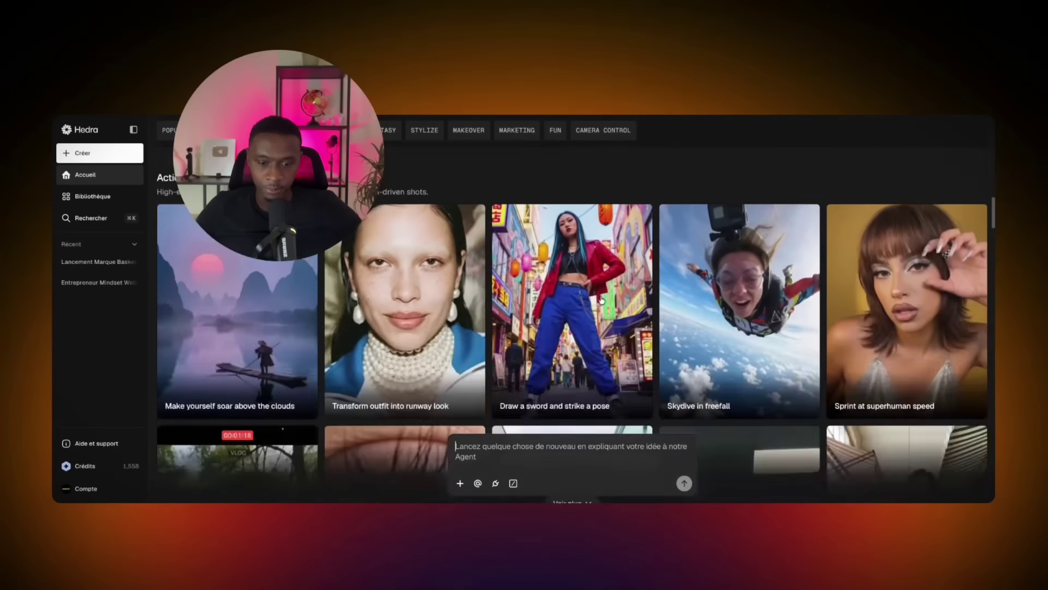
scroll(541, 317, "up", 20)
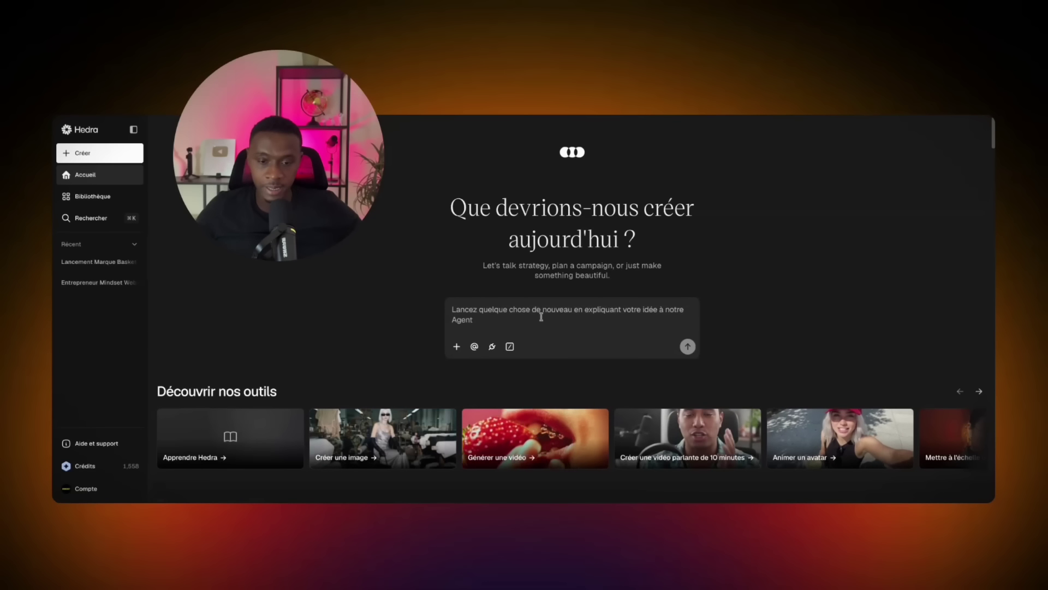
Draft a French prompt requesting a 20-second Instagram video of a French businessman beside a mountain lake at sunrise
type("Crée-moi une vidéo de 20 secondes pour Instagram. Un homme d'affaires français au bord d'un lac de montagne au lever du soleil, qui regarde son téléphone et sourit. Voix off en français qui dit : la liberté commence le jour où tu décides d'arrêter d'échanger ton temps contre de l'argent. Ambiance cinématique.")
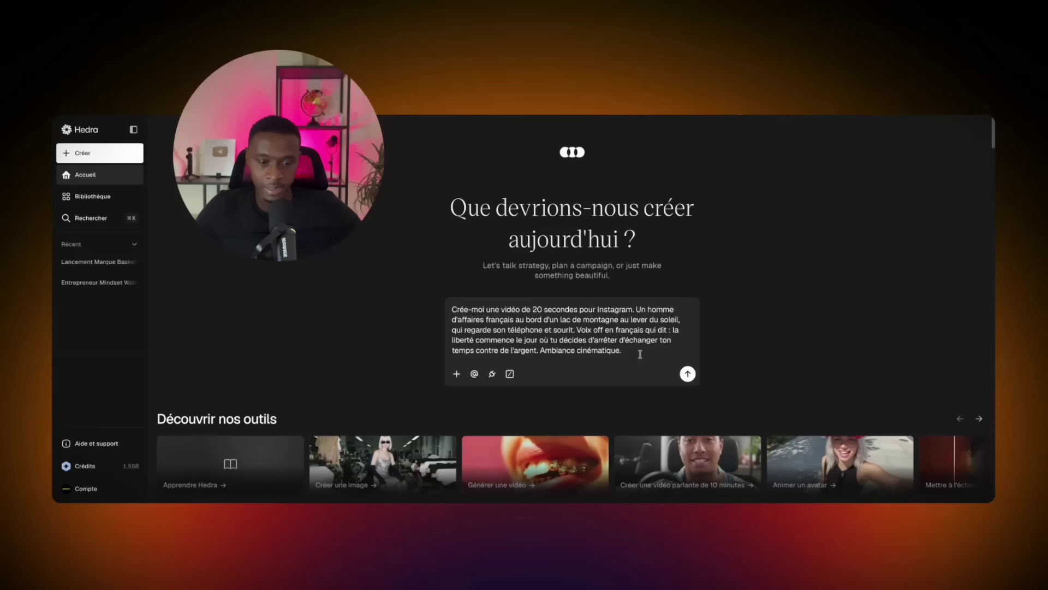
key("Return")
Browse the full set of template categories down to the Camera Control templates
scroll(517, 312, "down", 2)
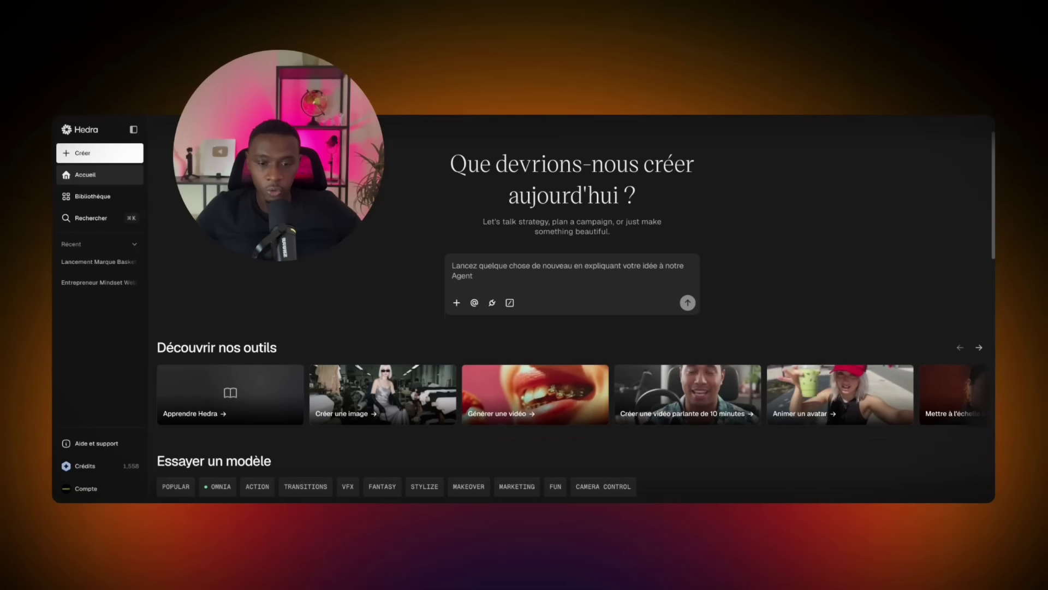
scroll(577, 311, "down", 3)
scroll(576, 311, "down", 15)
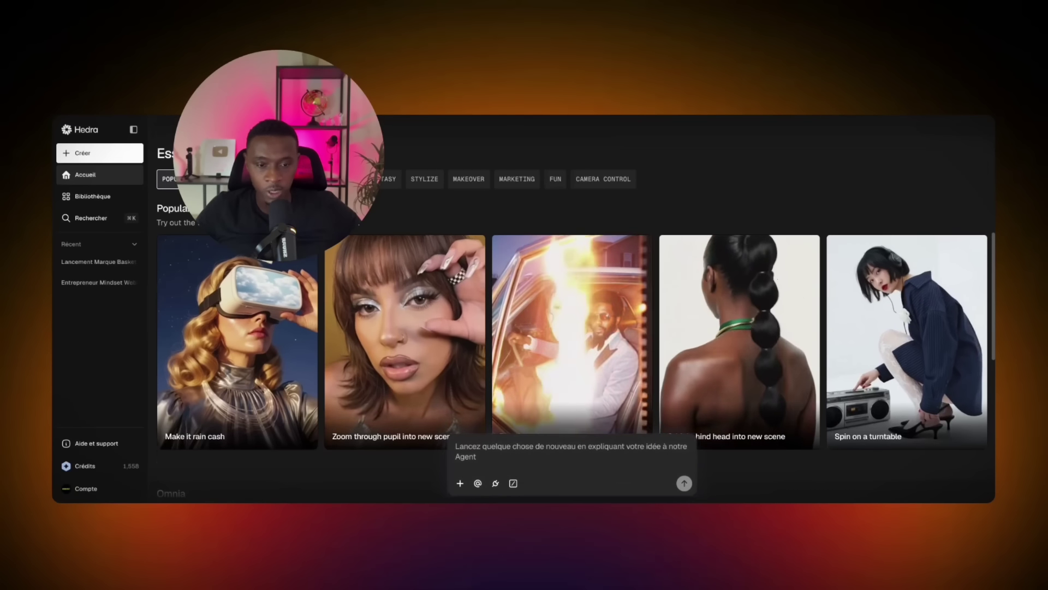
scroll(577, 310, "down", 20)
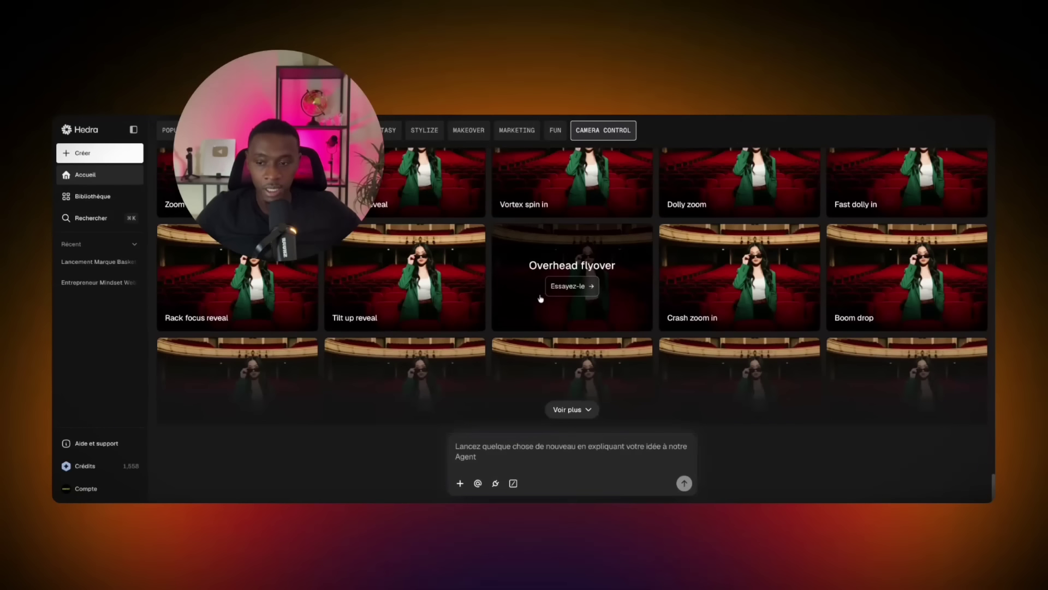
scroll(541, 299, "up", 20)
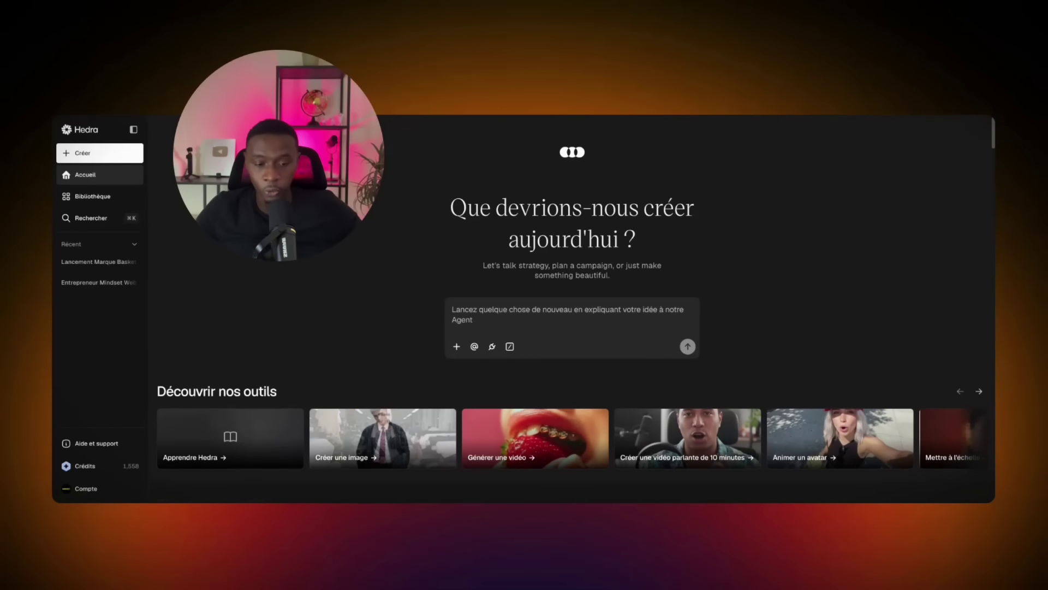
Write the French prompt for a 20-second cinematic Instagram video of a businessman smiling at his phone by a mountain lake at sunrise, with French voice-over
left_click(529, 316)
type("Crée-moi une vidéo de 20 secondes pour Instagram. Un homme d'affaires français au bord d'un lac de montagne au lever du soleil, qui regarde son téléphone et sourit. Voix off en français qui dit : la liberté commence le jour où tu décides d'arrêter d'échanger ton temps contre de l'argent. Ambiance cinématique.")
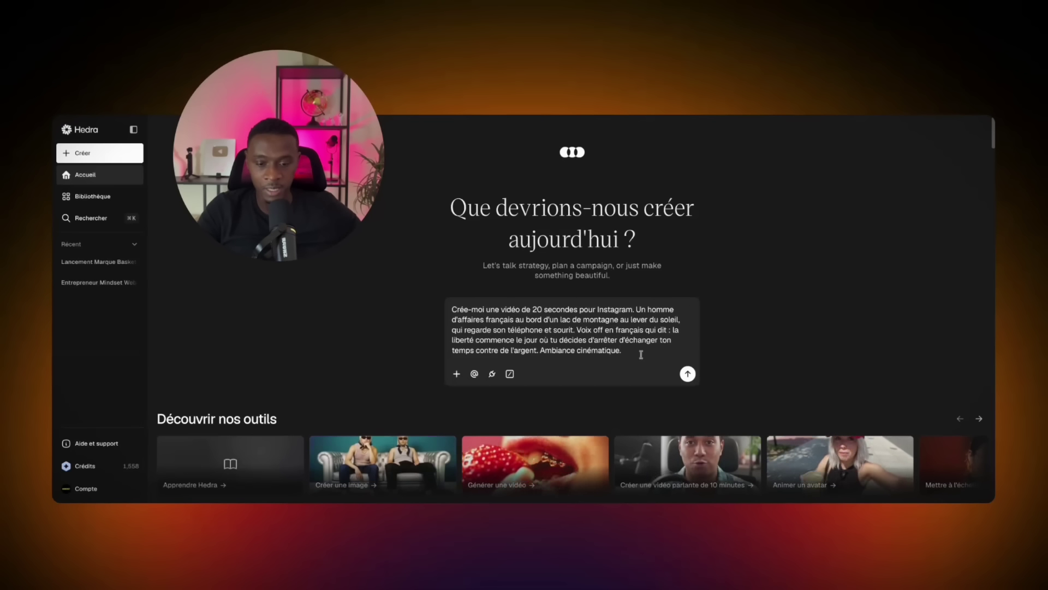
Examine the prompt's attachment options and the list of connectors available for connection
left_click(457, 374)
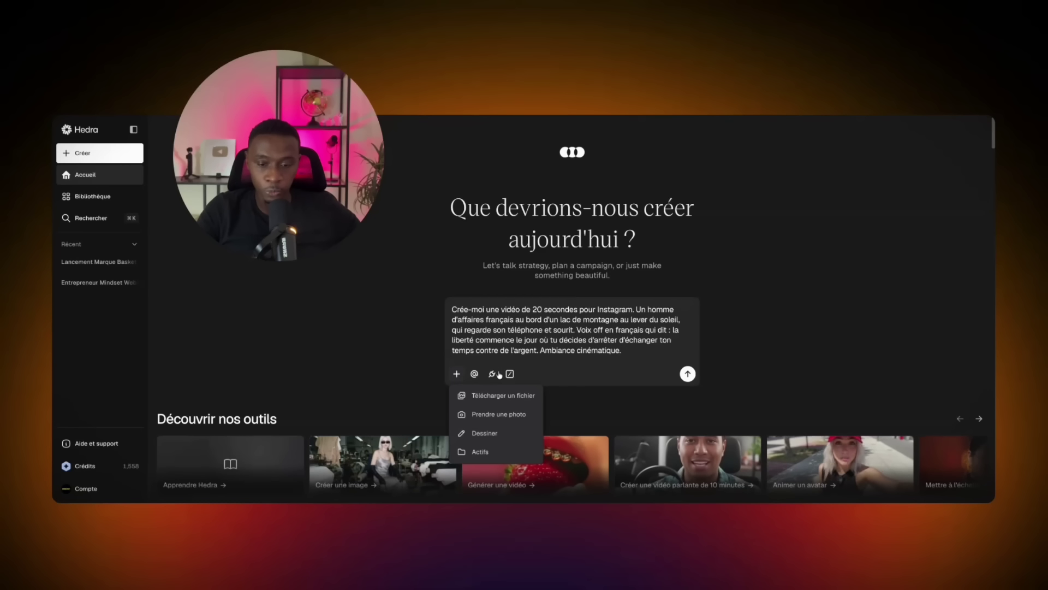
left_click(603, 360)
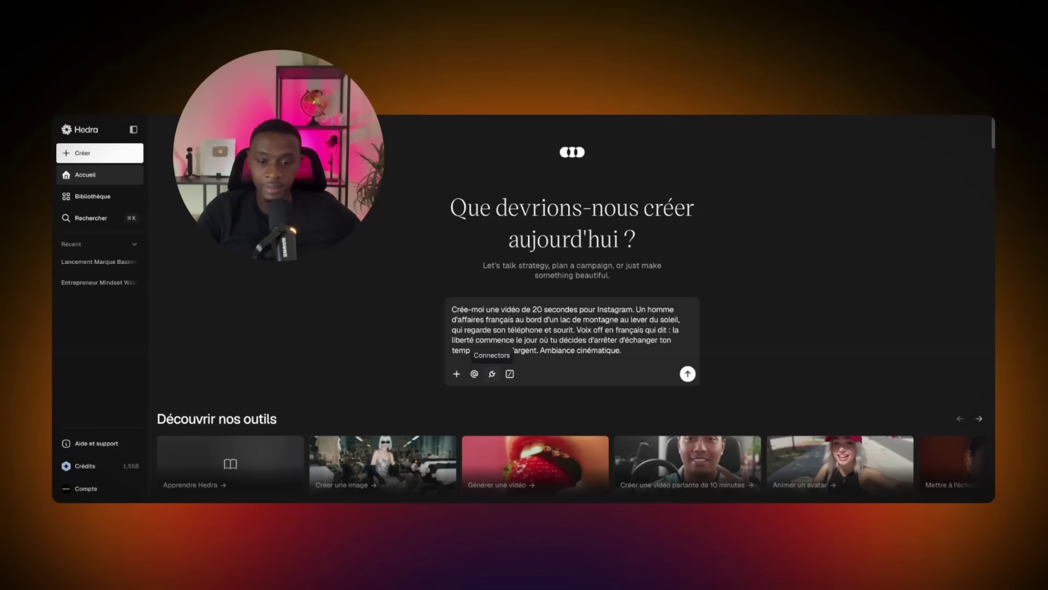
left_click(492, 374)
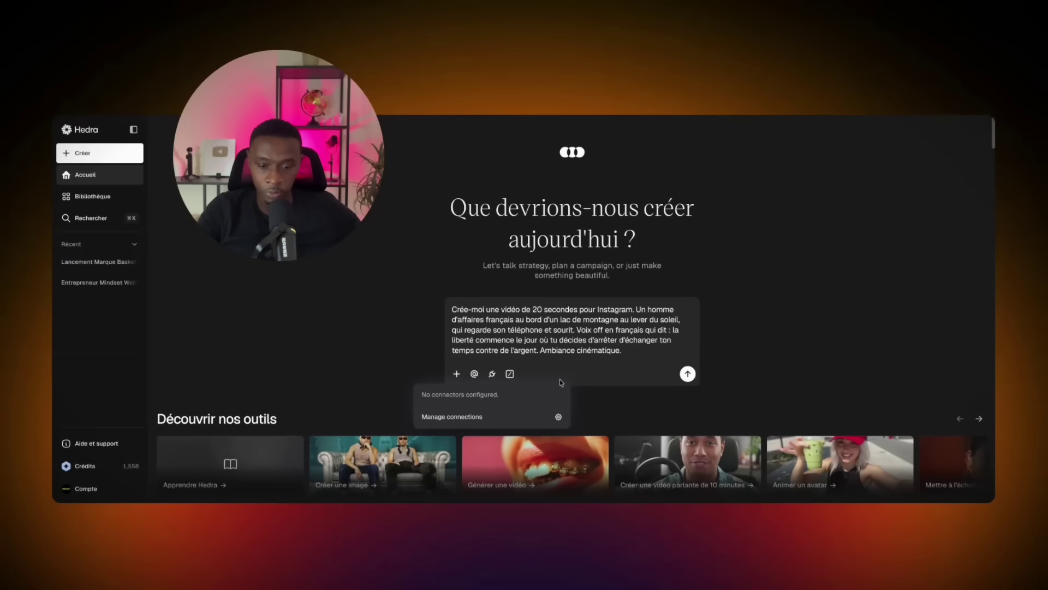
left_click(559, 417)
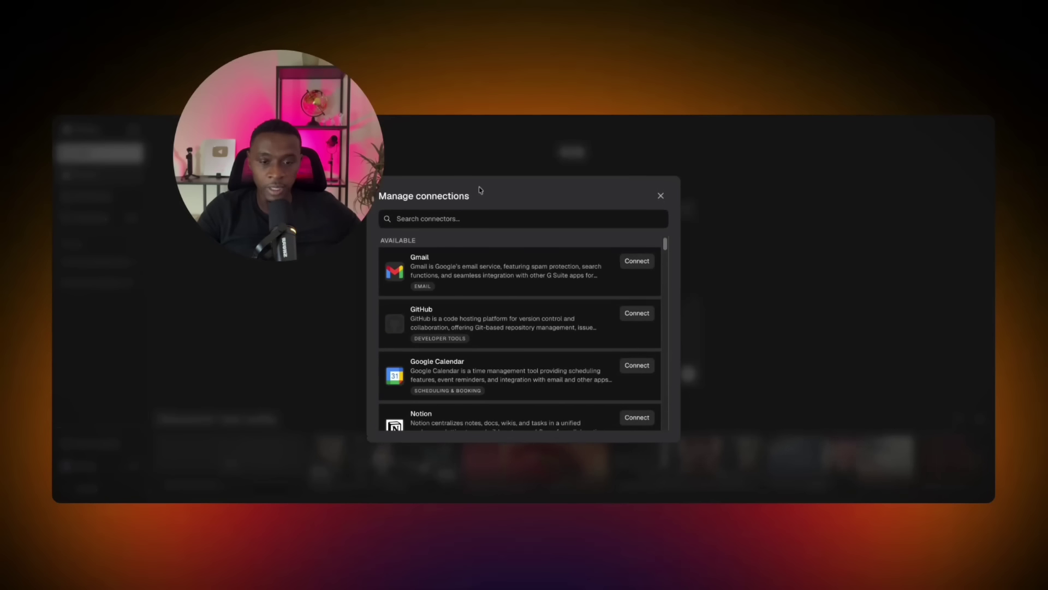
scroll(493, 244, "down", 10)
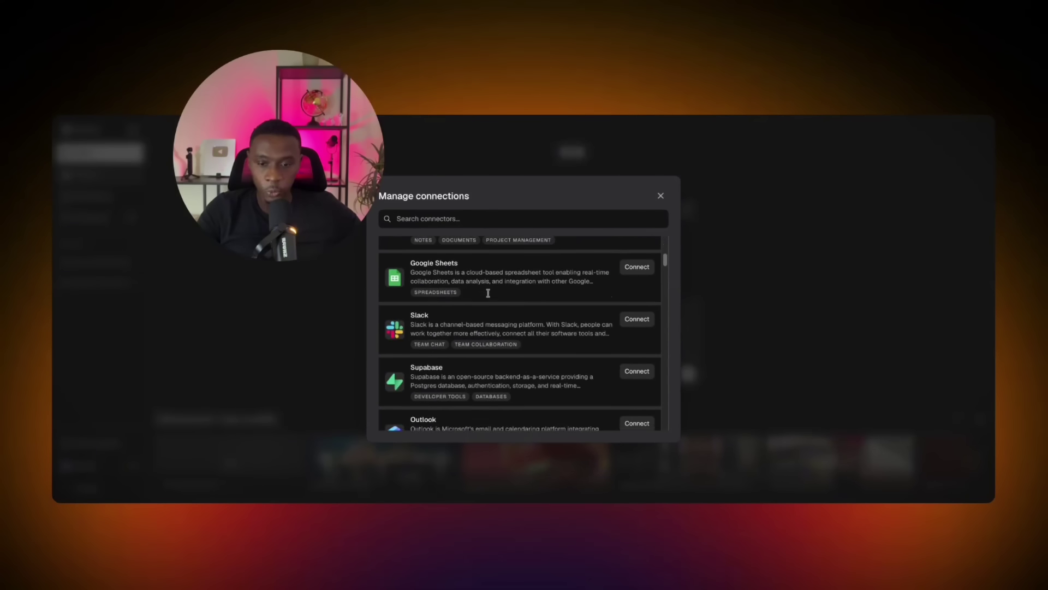
scroll(493, 289, "down", 15)
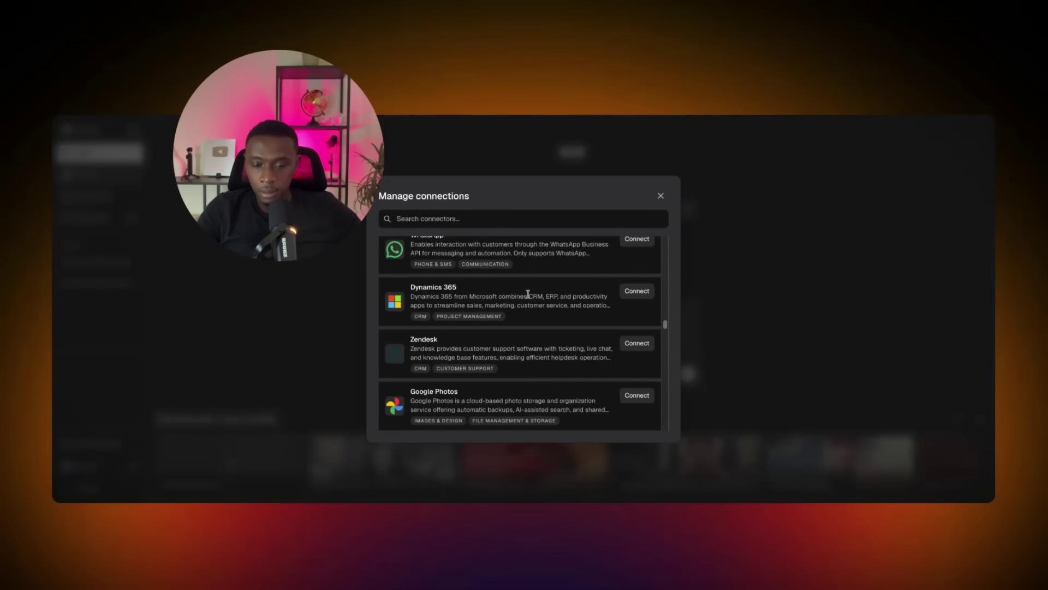
scroll(601, 241, "up", 20)
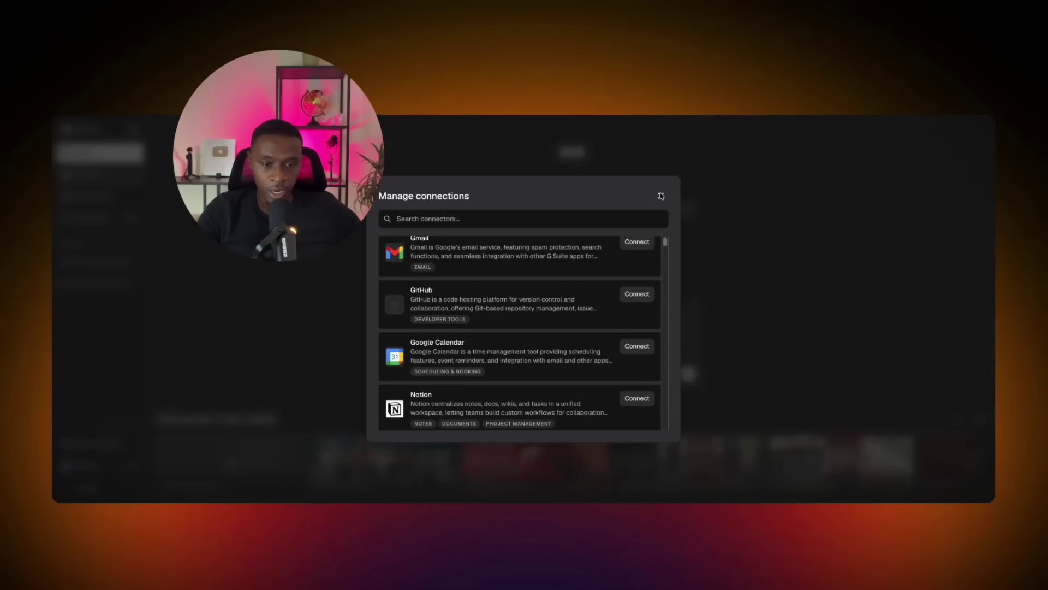
left_click(660, 196)
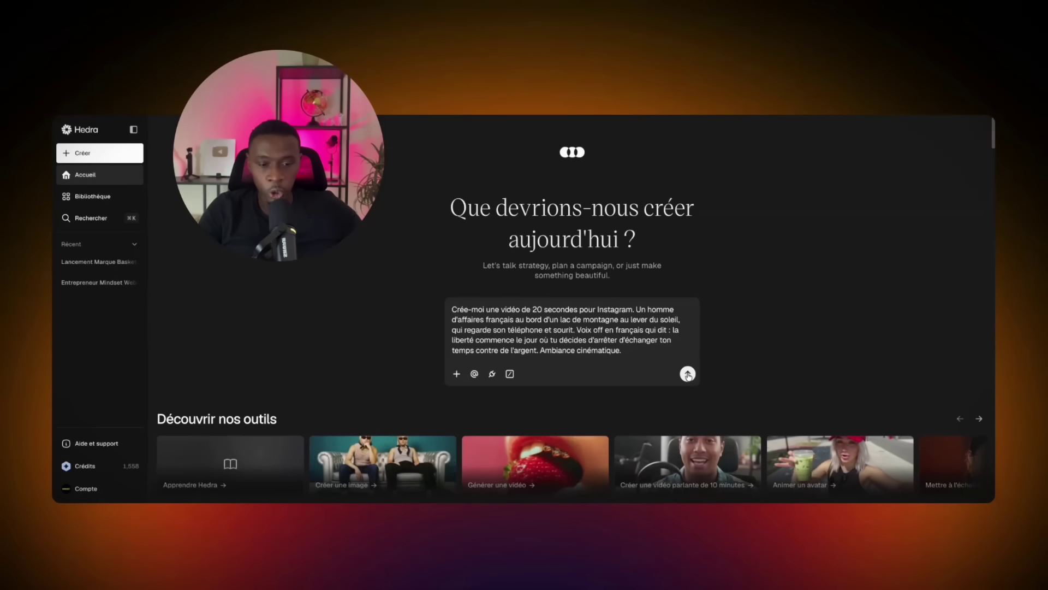
Submit the video prompt to the agent and review its proposed production plan
key("Return")
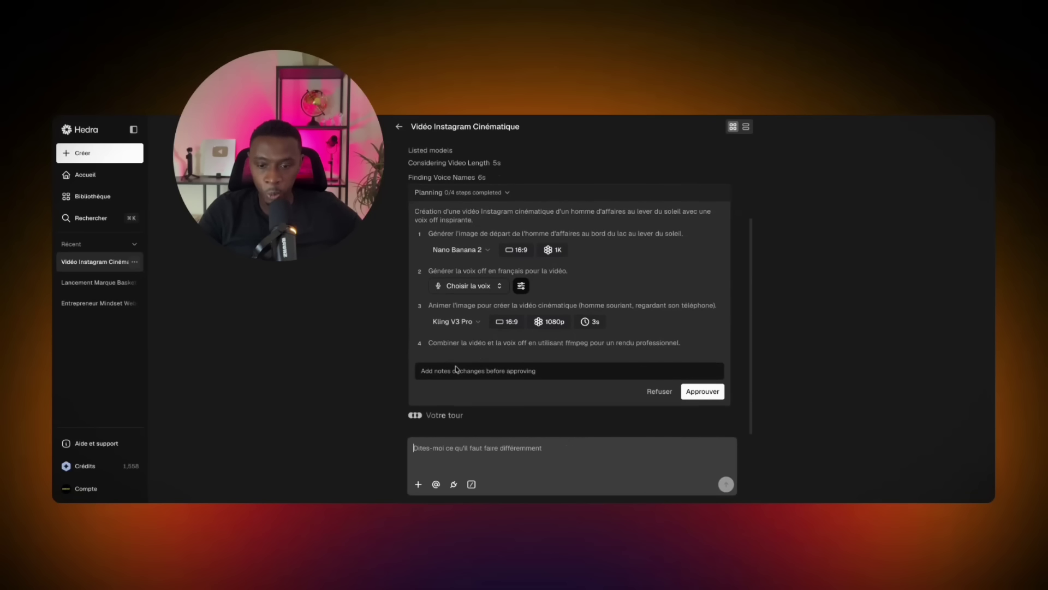
scroll(464, 306, "up", 1)
scroll(469, 283, "down", 1)
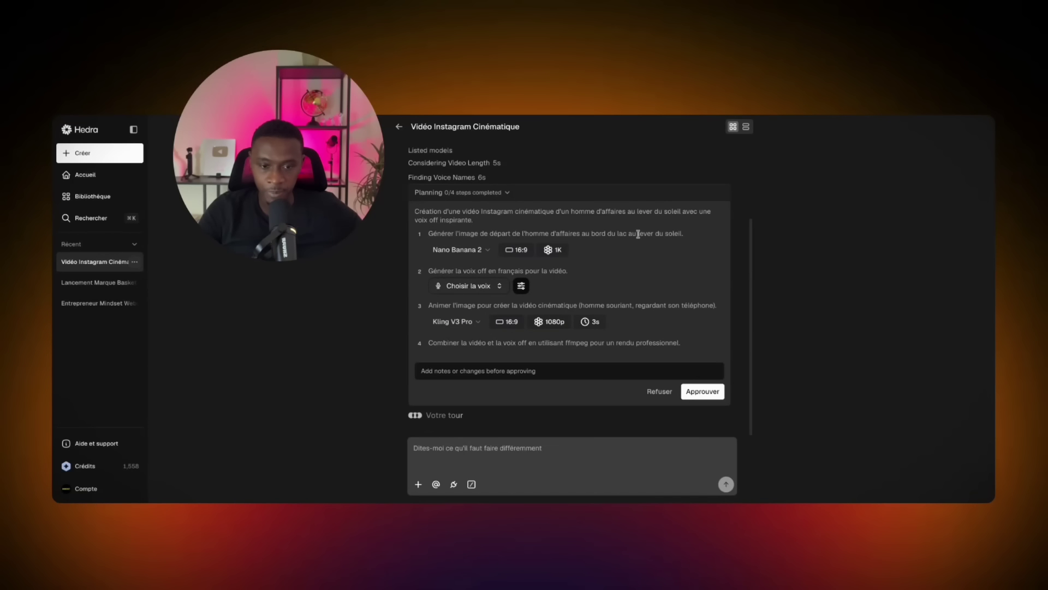
Search the ElevenLabs V3 voices for "francais" and preview the first voice listed for the voice-over step
left_click(483, 286)
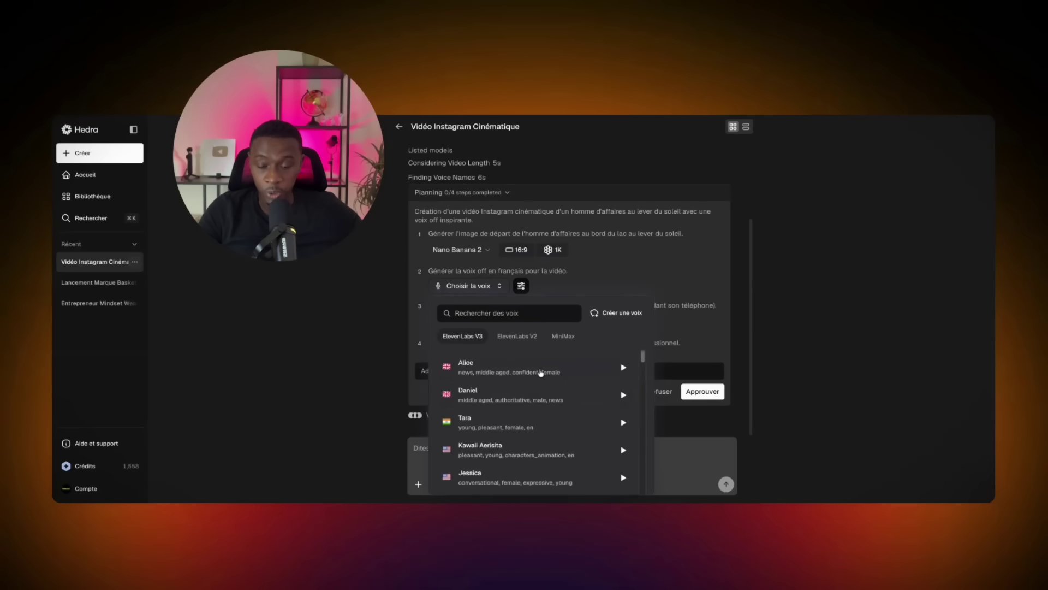
scroll(539, 370, "down", 2)
scroll(543, 393, "up", 2)
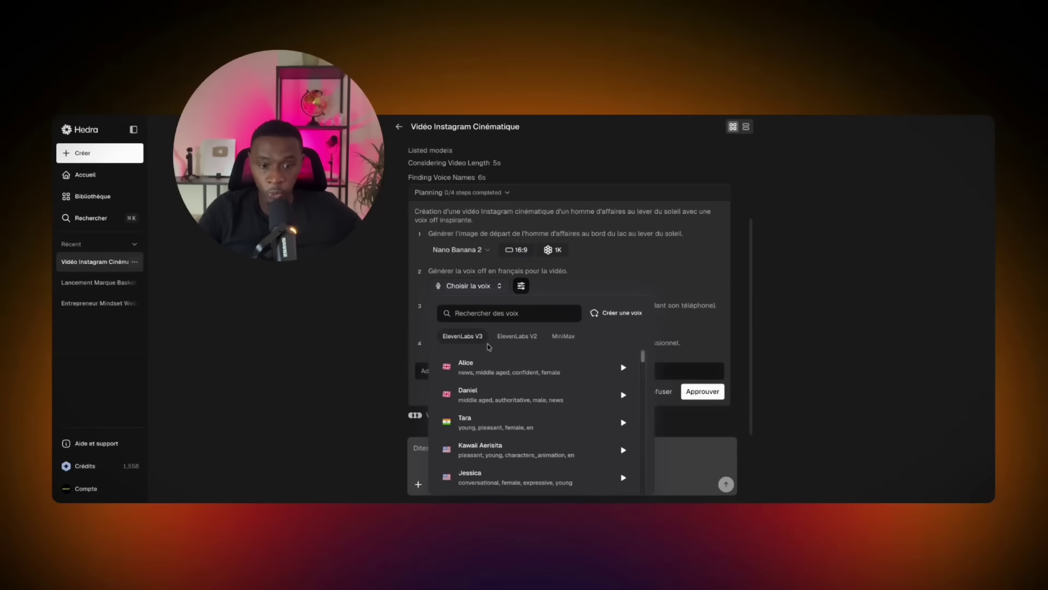
scroll(504, 383, "down", 2)
scroll(504, 383, "up", 2)
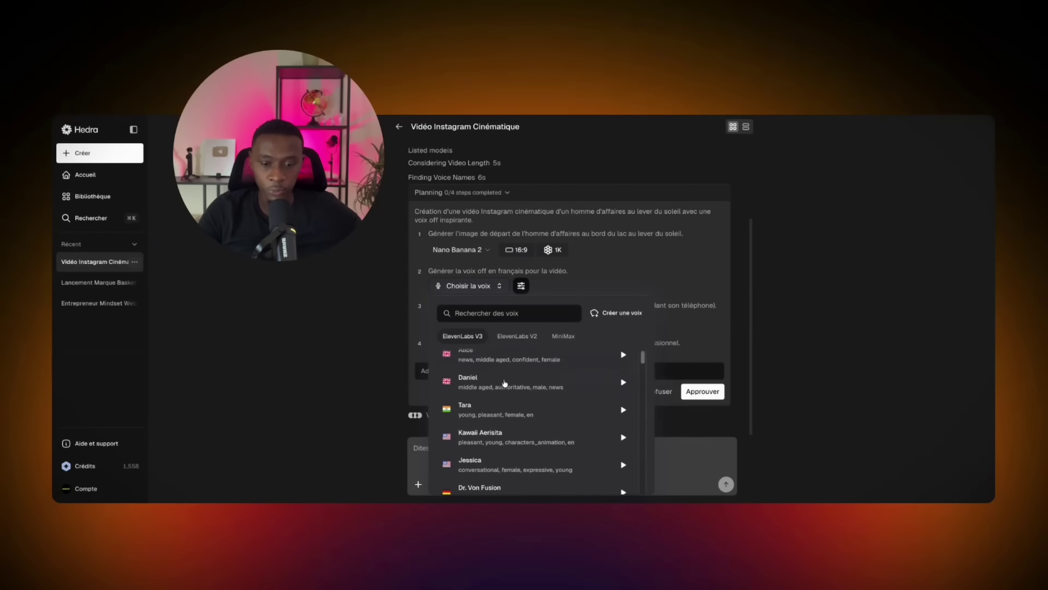
left_click(507, 313)
type("francais")
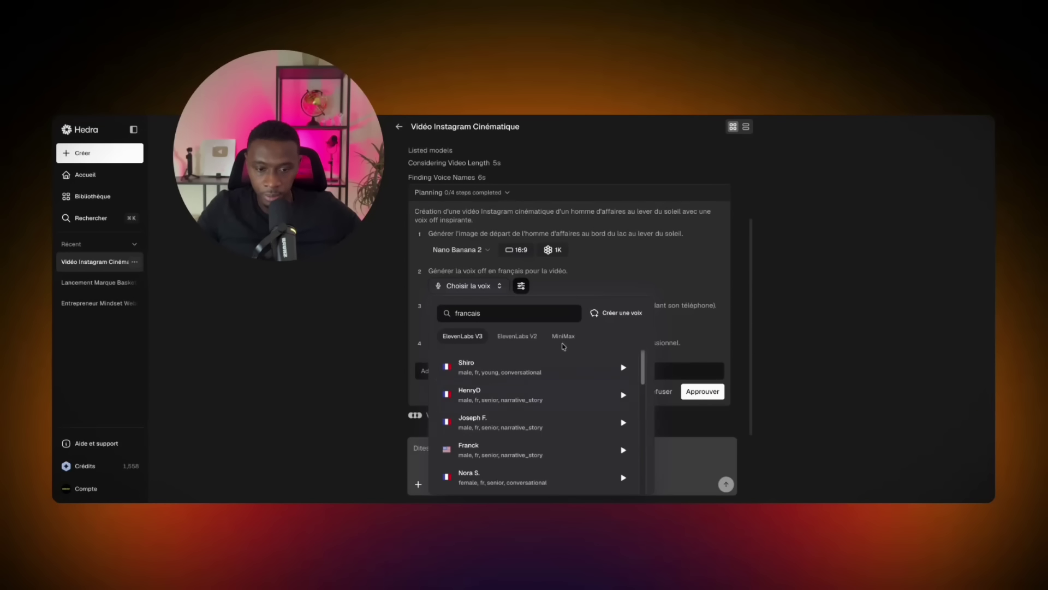
left_click(624, 367)
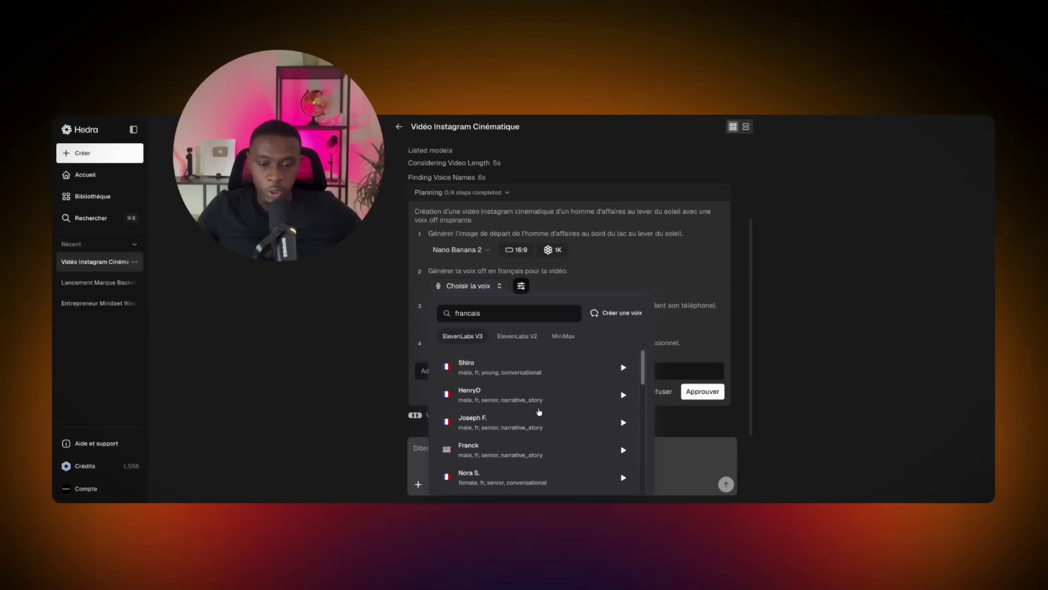
key("Escape")
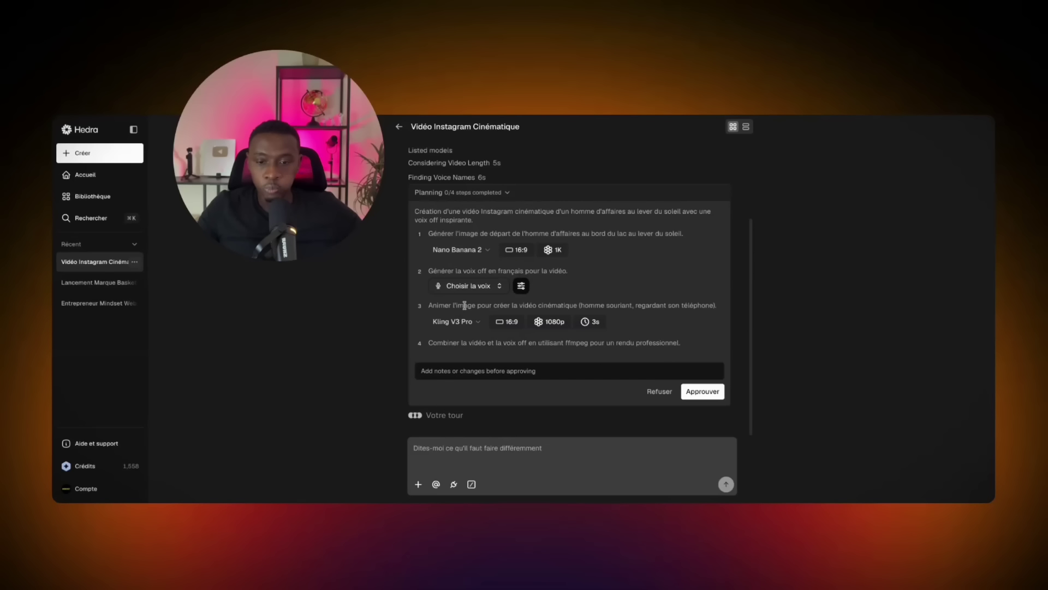
Examine the video models offered for the plan's image animation step and the field for notes before approval
left_click_drag(464, 305, 513, 305)
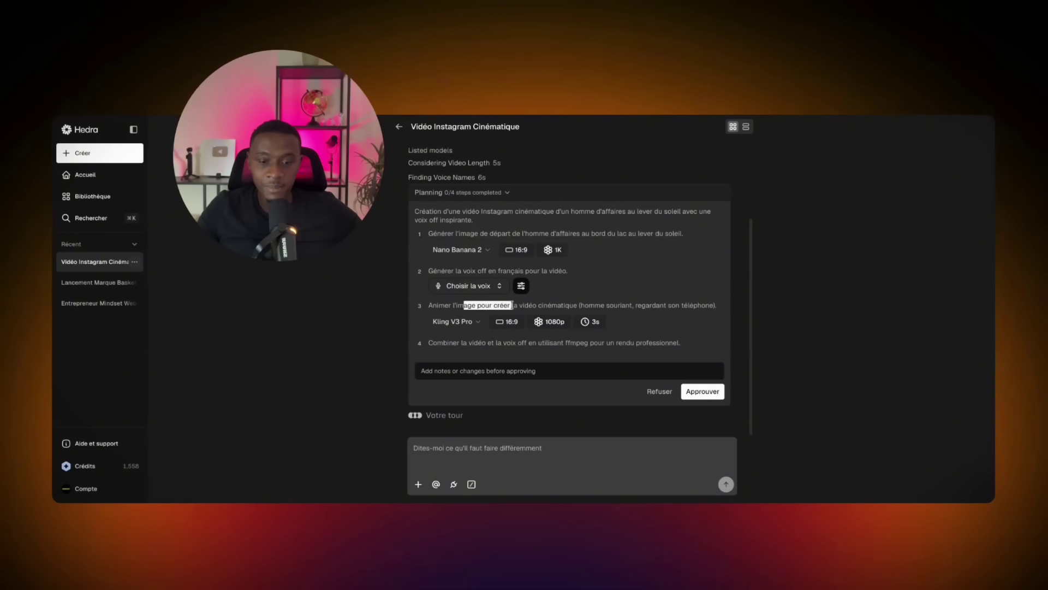
left_click(461, 322)
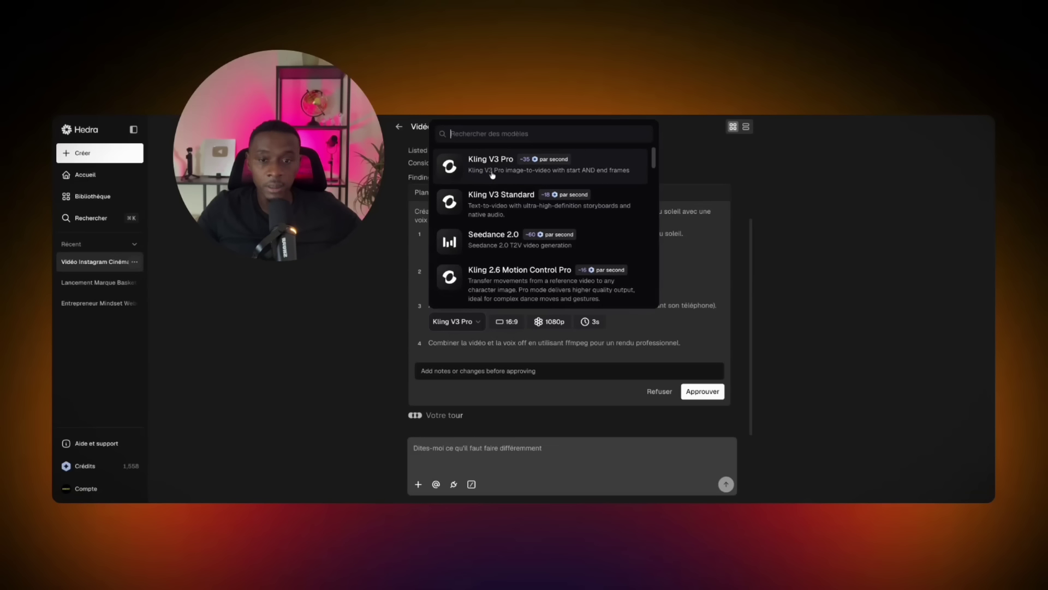
left_click(695, 249)
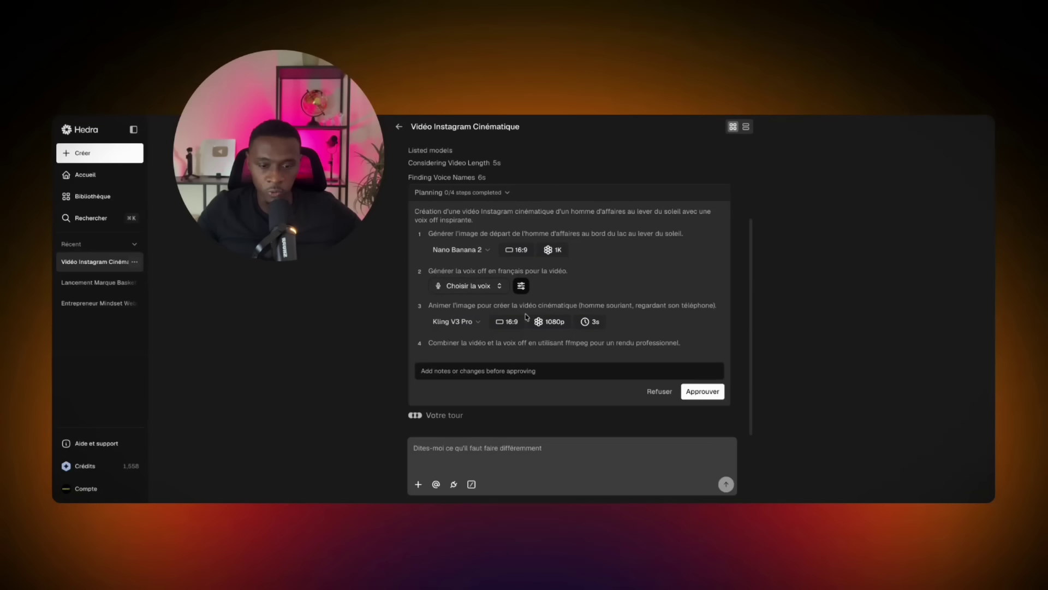
left_click(525, 372)
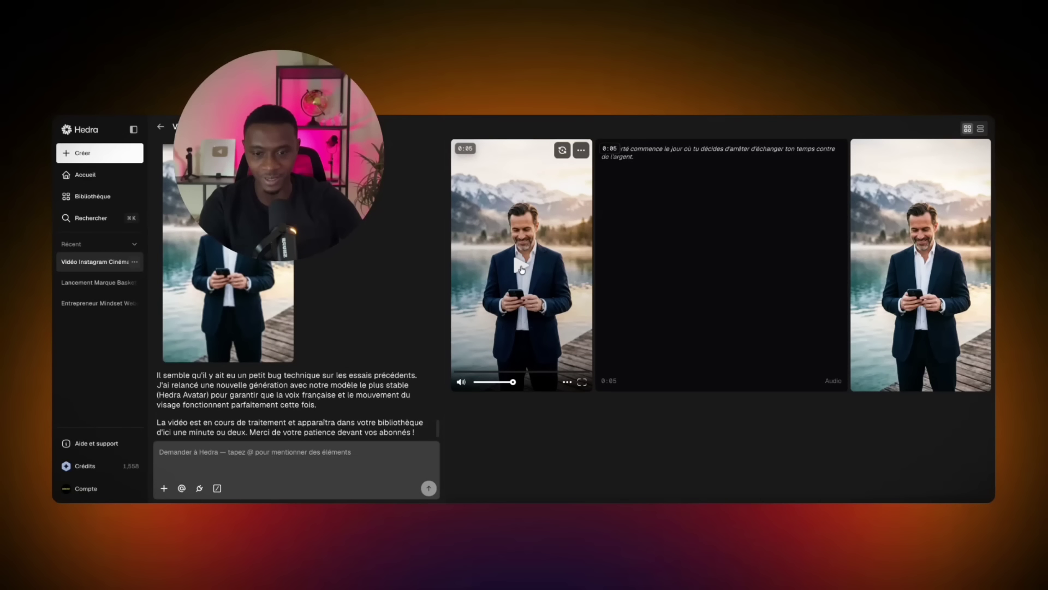
Play the generated video of the businessman by the lake
left_click(521, 269)
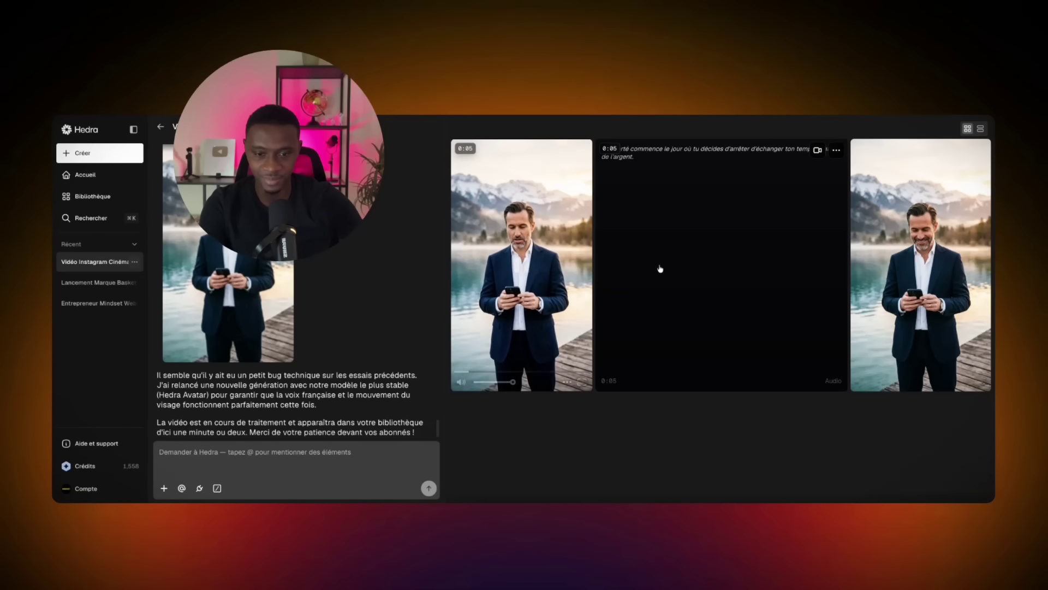